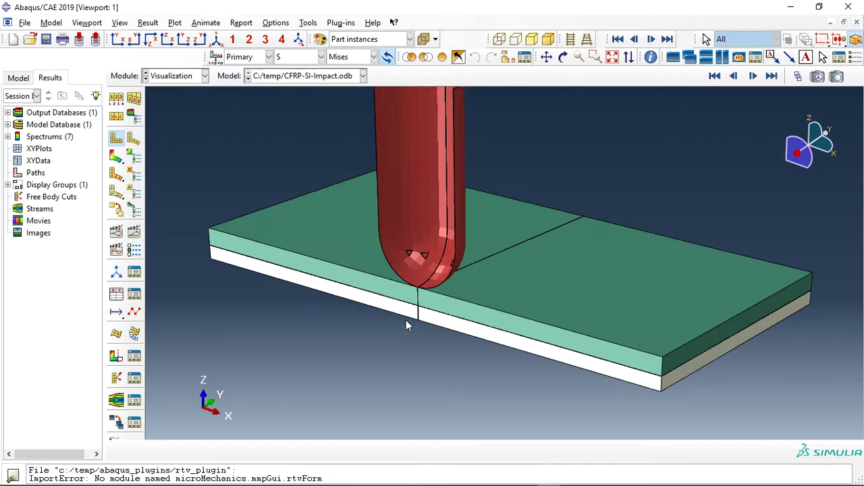
# Step: Plot the Mises stress contours on the deformed shape and animate the time history of the impact
pyautogui.click(116, 158)
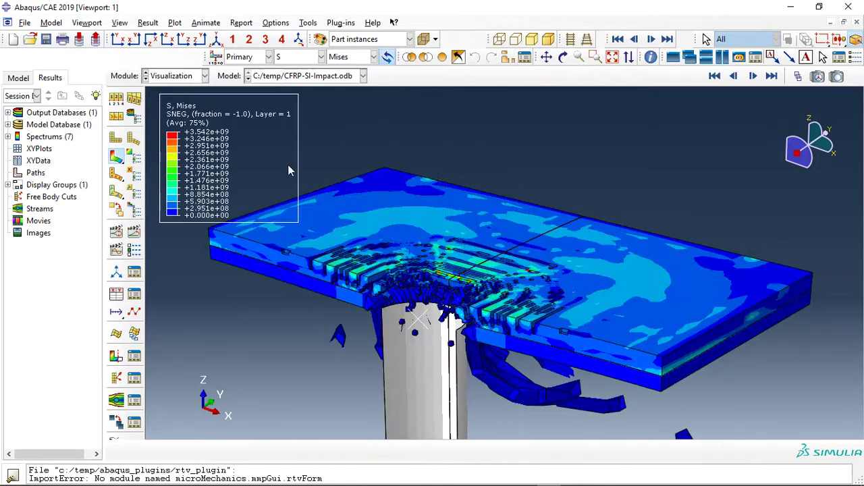
pyautogui.scroll(2, 499, 364)
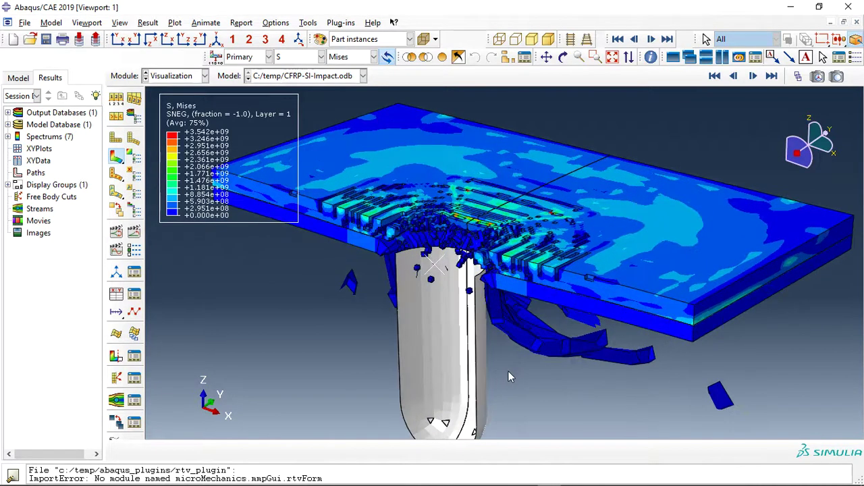
pyautogui.scroll(-2, 517, 331)
pyautogui.click(133, 232)
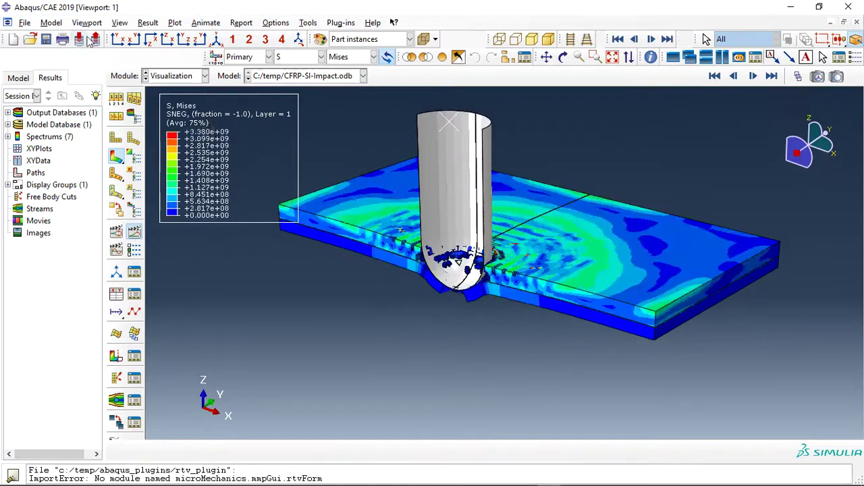
# Step: Mirror the result display about the XZ plane in addition to the YZ plane to show the full plate
pyautogui.click(127, 26)
pyautogui.click(159, 257)
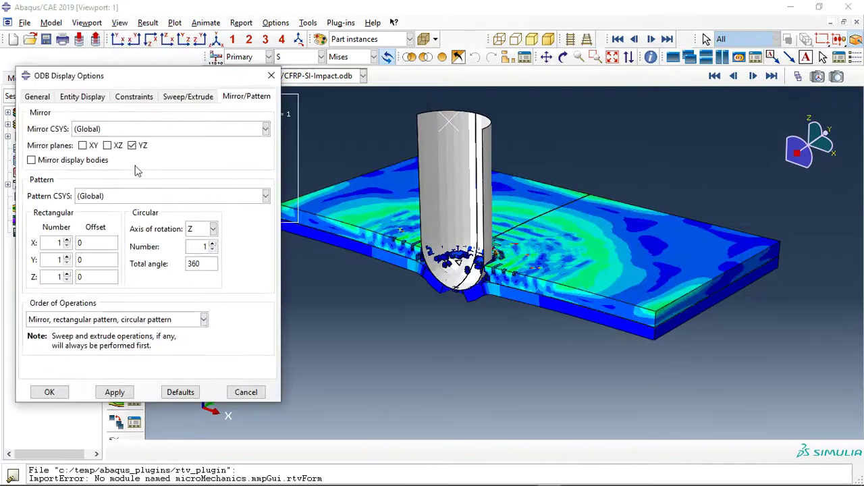
pyautogui.click(54, 391)
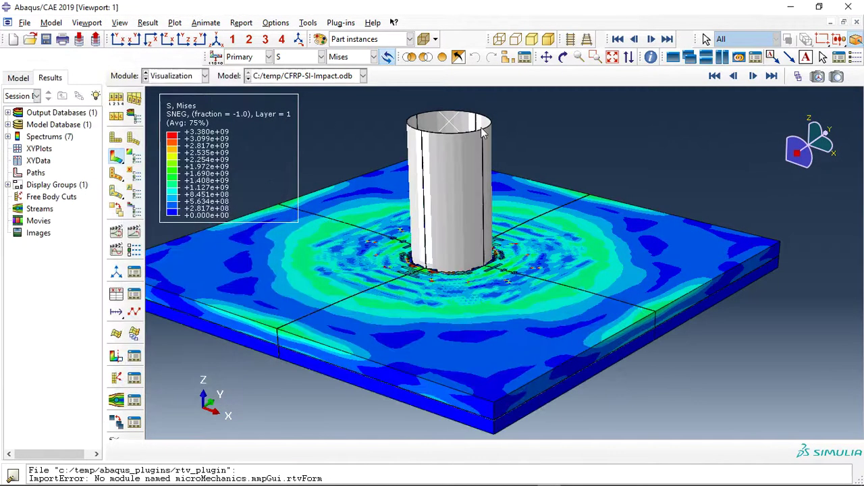
# Step: Play the Mises stress time-history animation on the full mirrored plate from a rotated viewpoint
pyautogui.click(565, 57)
pyautogui.moveTo(536, 315); pyautogui.dragTo(493, 202)
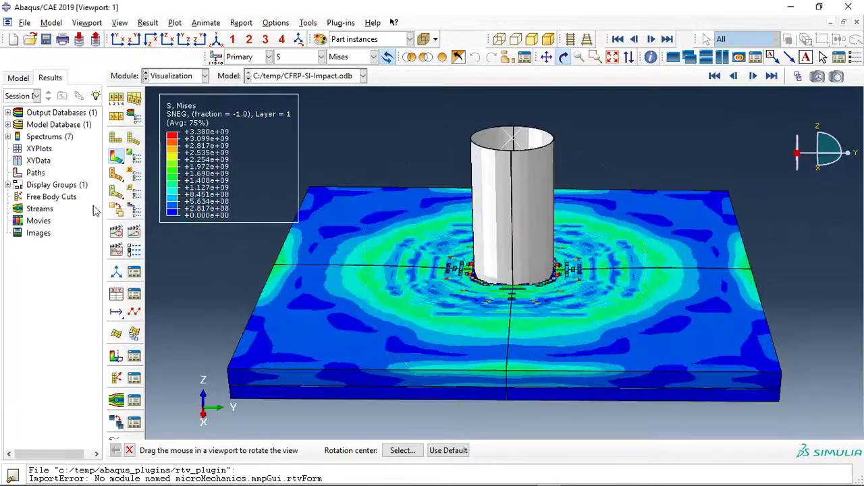
pyautogui.click(134, 233)
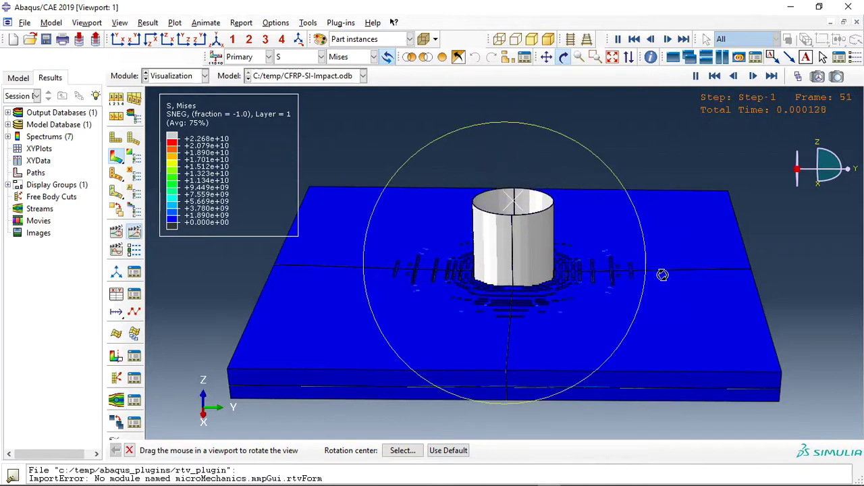
pyautogui.scroll(-2, 523, 353)
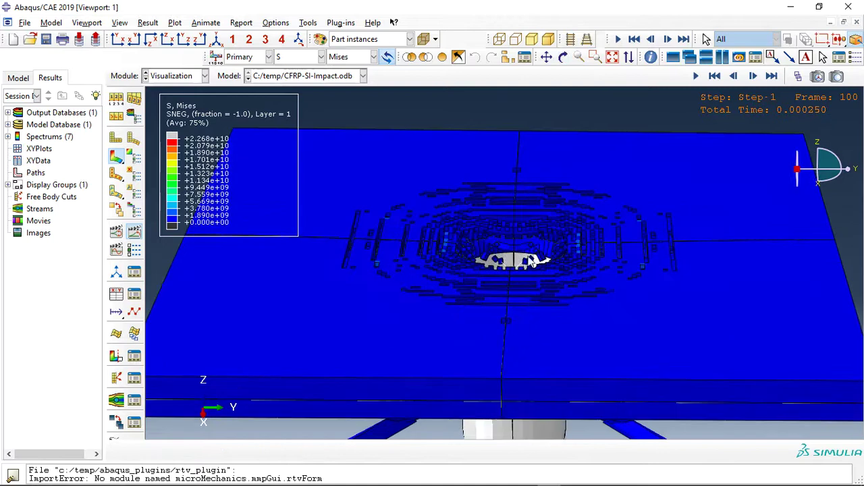
# Step: Switch the contour variable to SDV_DAMAGE and view the damage around the perforation from above
pyautogui.click(563, 57)
pyautogui.moveTo(527, 283); pyautogui.dragTo(587, 280)
pyautogui.click(297, 56)
pyautogui.click(300, 131)
pyautogui.moveTo(508, 308); pyautogui.dragTo(488, 260)
pyautogui.scroll(-3, 581, 224)
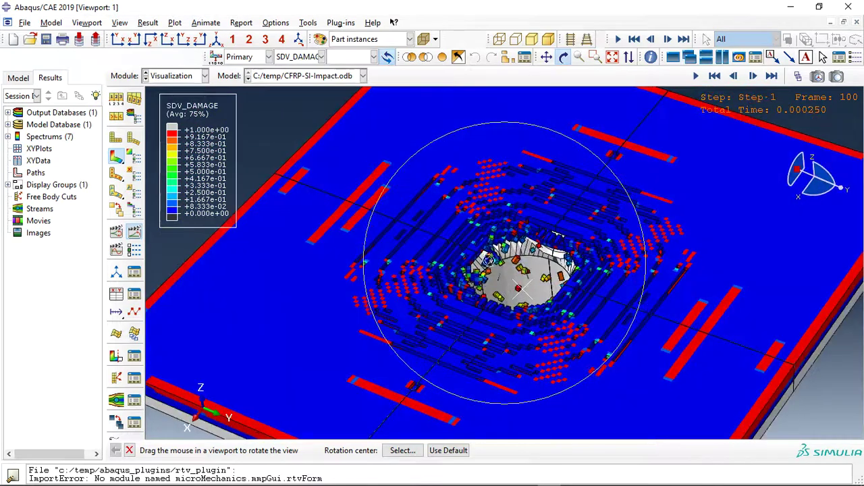
# Step: Animate the SDV_DAMAGE time history, jump to the last frame, and play the animation again
pyautogui.click(138, 234)
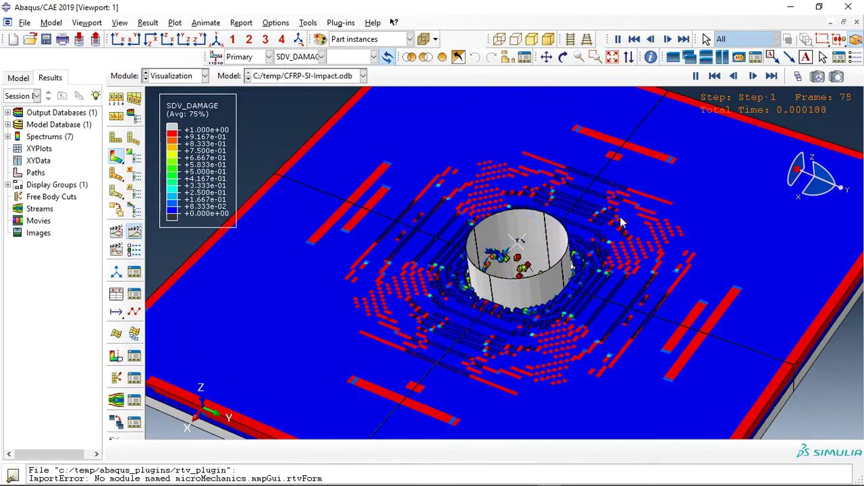
pyautogui.click(770, 76)
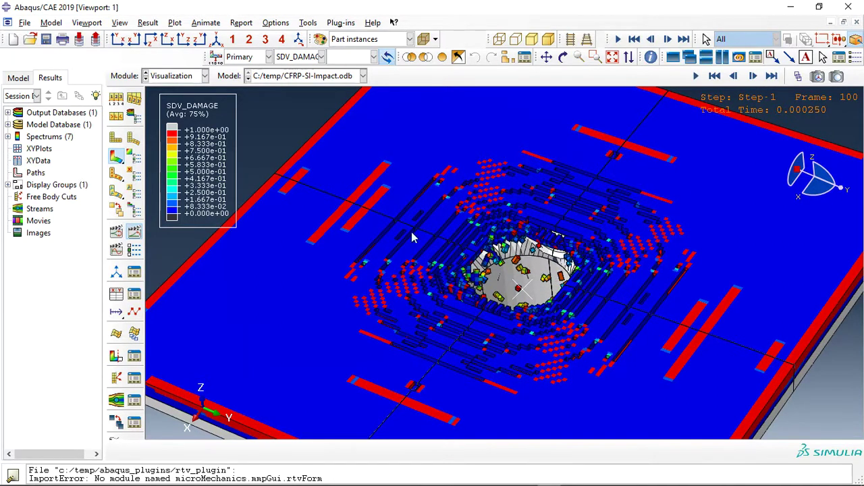
pyautogui.click(134, 233)
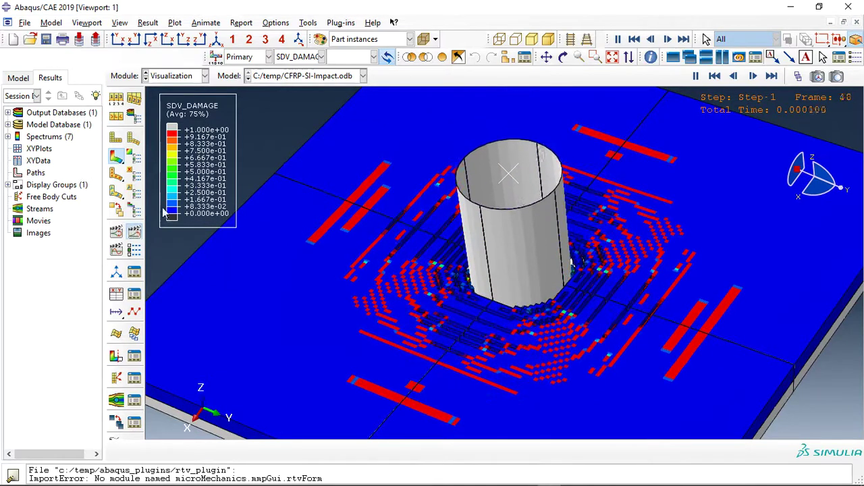
# Step: Plot the SDV_DUCTCRT contours, followed by the SDV_PEEQ contours, on the plate
pyautogui.click(299, 57)
pyautogui.click(295, 157)
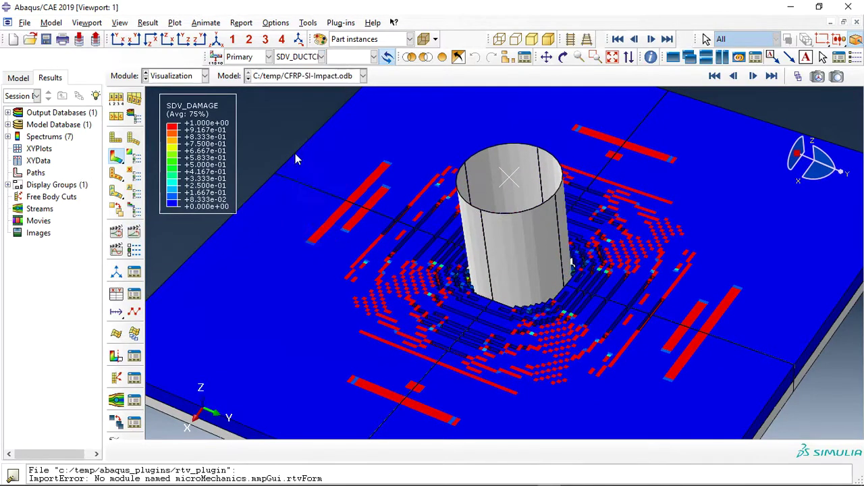
pyautogui.click(297, 57)
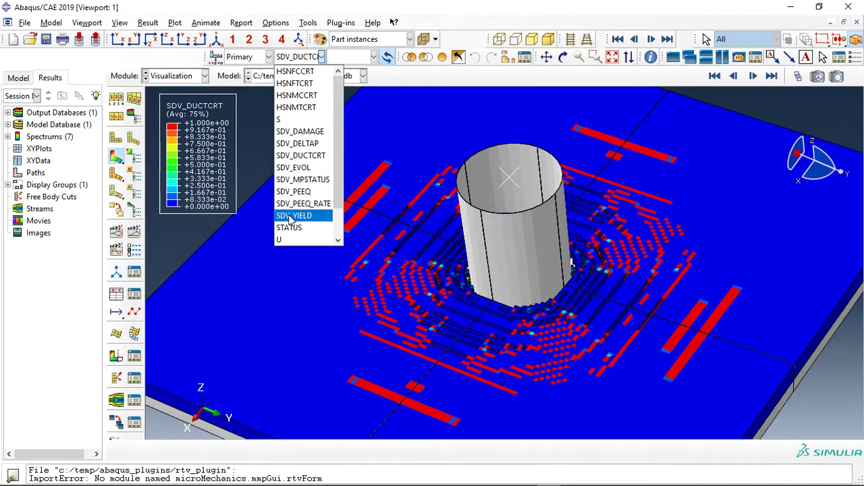
pyautogui.click(292, 192)
# Step: Plot the SDV_YIELD contours and view them over the whole plate
pyautogui.click(297, 57)
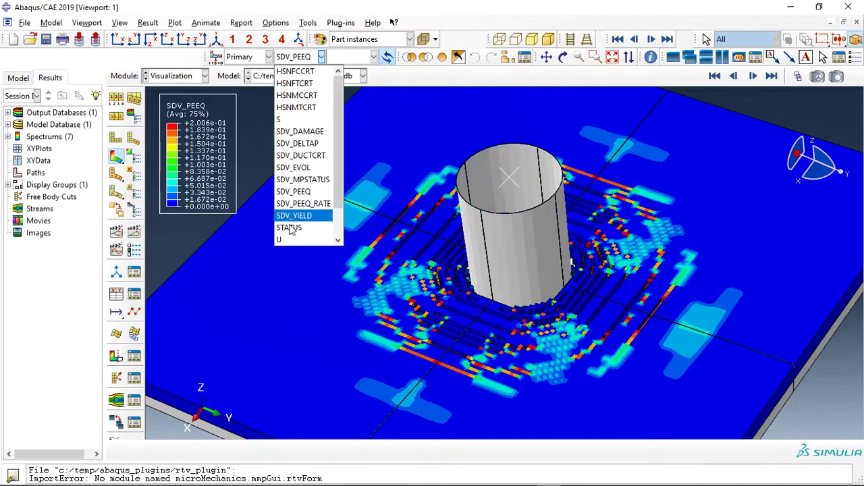
pyautogui.click(291, 216)
pyautogui.scroll(-3, 395, 193)
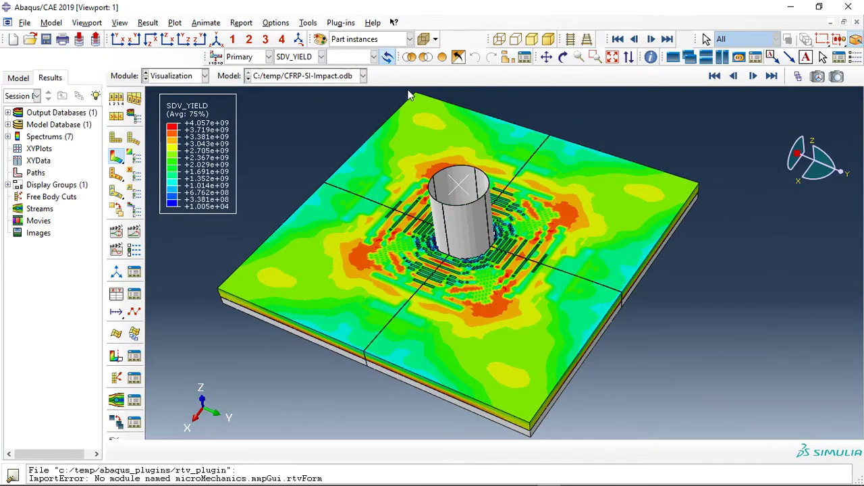
# Step: Switch the contour variable to stress S and replace the displayed contents with only the CFRP-1 part instance
pyautogui.click(300, 57)
pyautogui.click(290, 120)
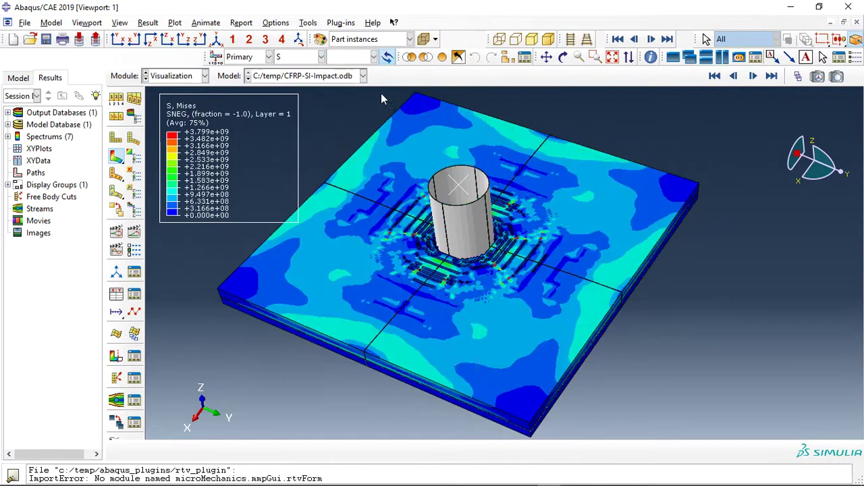
pyautogui.click(510, 61)
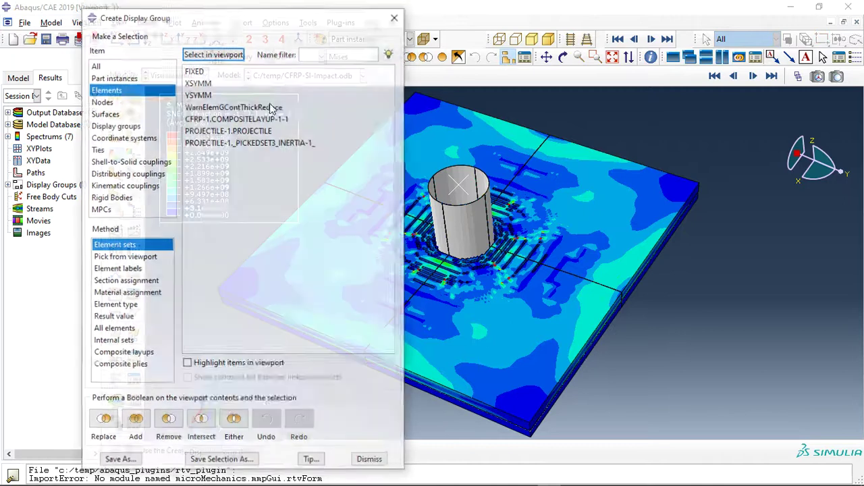
pyautogui.click(113, 76)
pyautogui.click(203, 81)
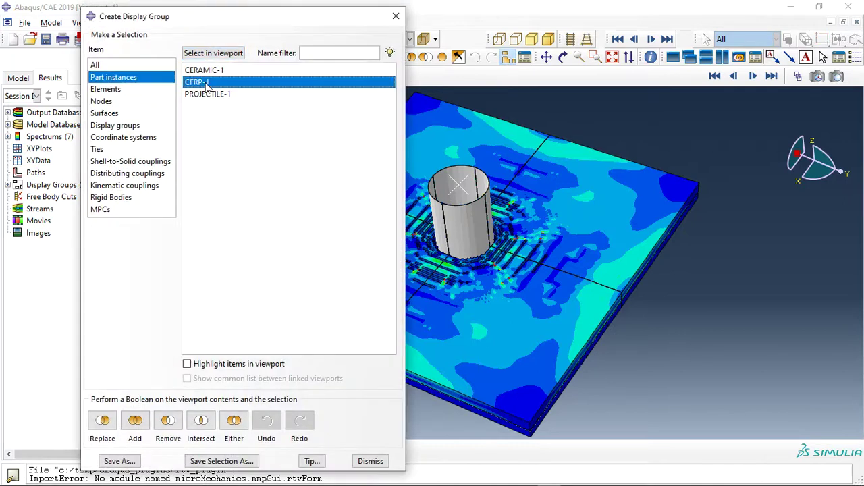
pyautogui.click(102, 422)
pyautogui.click(396, 15)
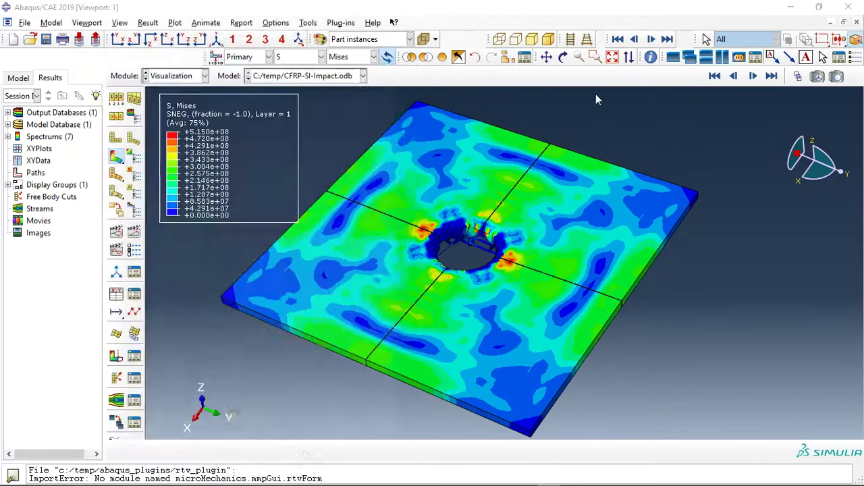
# Step: View the Mises stress on the CFRP plate at the last frame, and animate its time history
pyautogui.click(771, 76)
pyautogui.click(563, 57)
pyautogui.moveTo(500, 202); pyautogui.dragTo(591, 246)
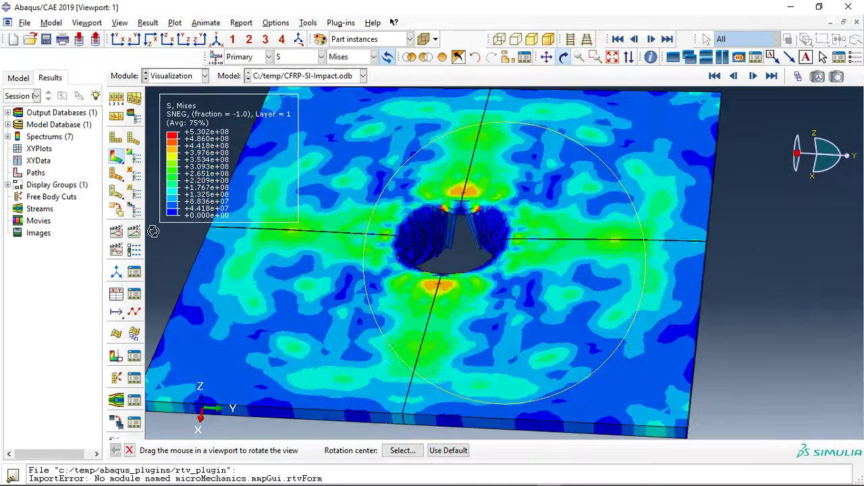
pyautogui.click(134, 232)
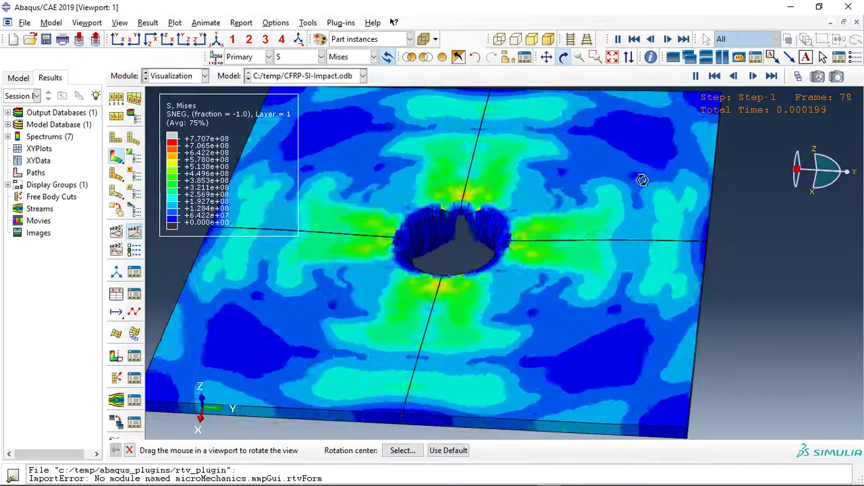
# Step: Plot the HSNFCCRT damage criterion on the CFRP plate and animate its time history
pyautogui.click(321, 56)
pyautogui.click(301, 70)
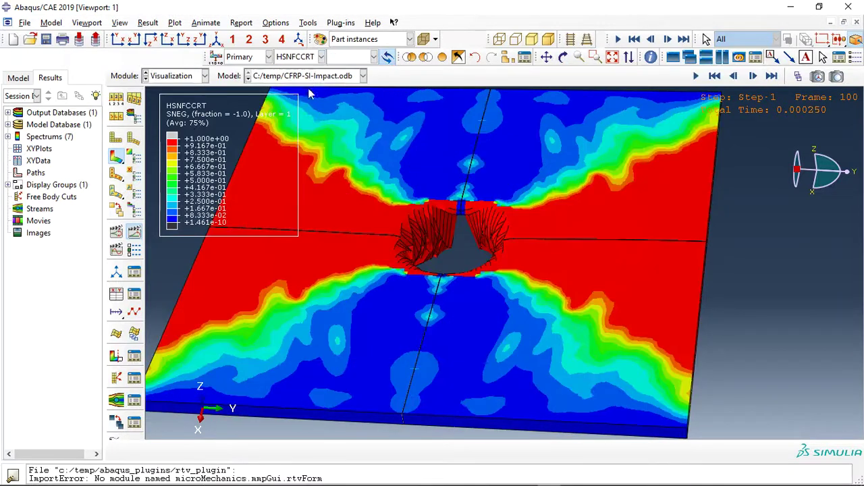
pyautogui.click(135, 233)
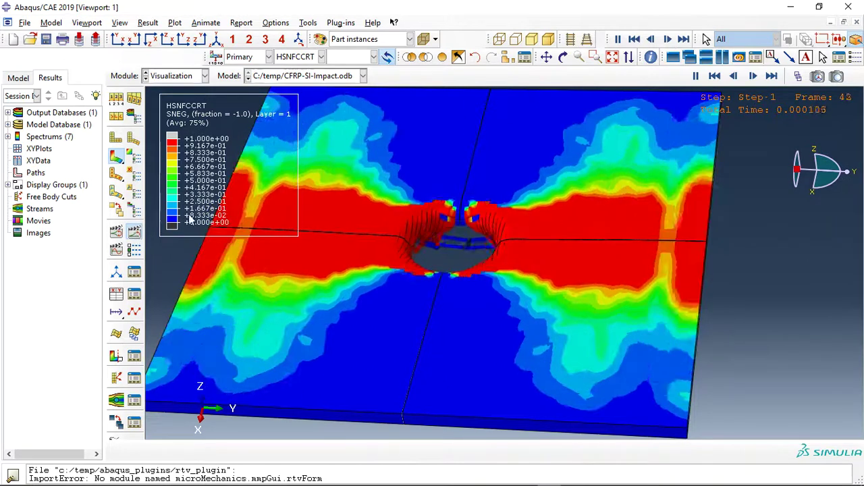
# Step: Switch the animated contours on the CFRP plate to HSNFTCRT and after that to HSNMCCRT
pyautogui.click(312, 57)
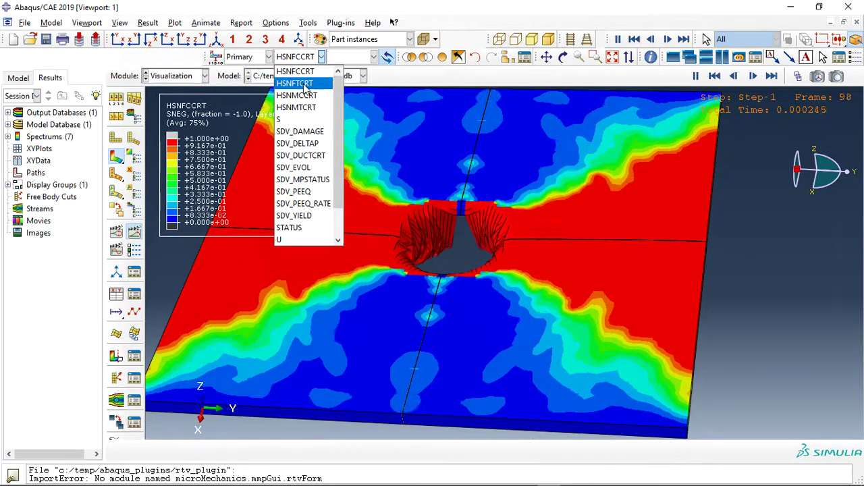
pyautogui.click(304, 88)
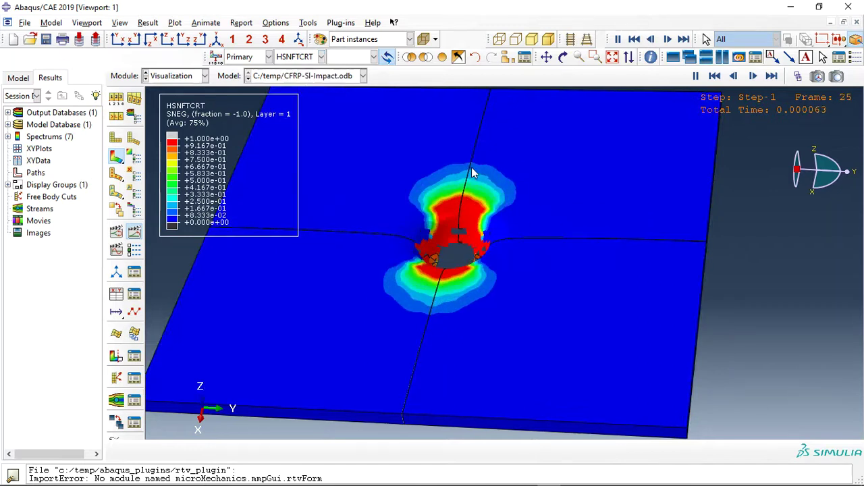
pyautogui.click(321, 56)
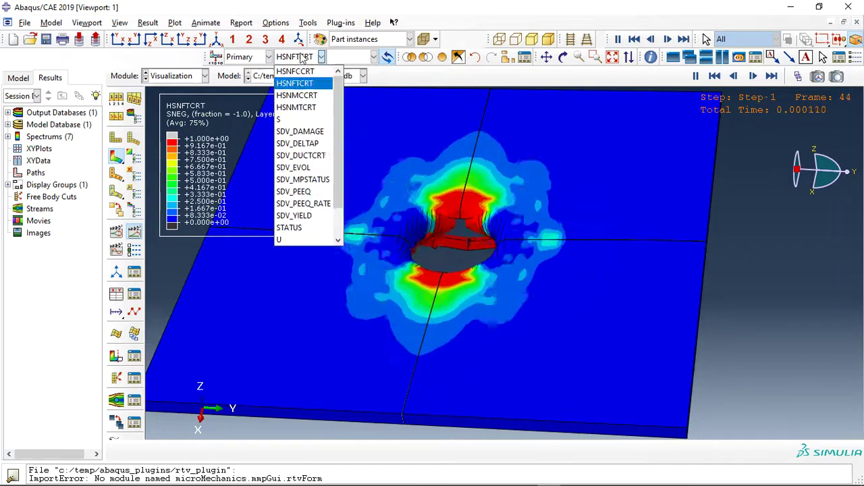
pyautogui.click(297, 96)
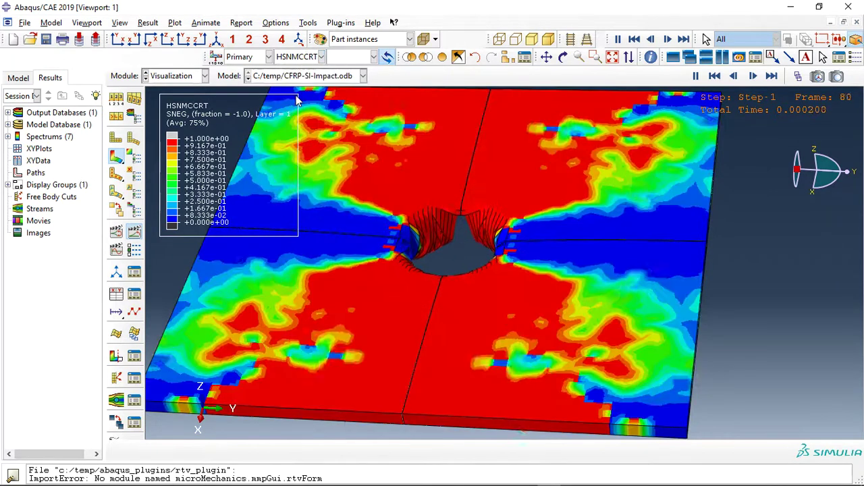
# Step: Plot the HSNMTCRT criterion and examine the CFRP plate in the XY plane and around its torn hole from beneath
pyautogui.click(295, 58)
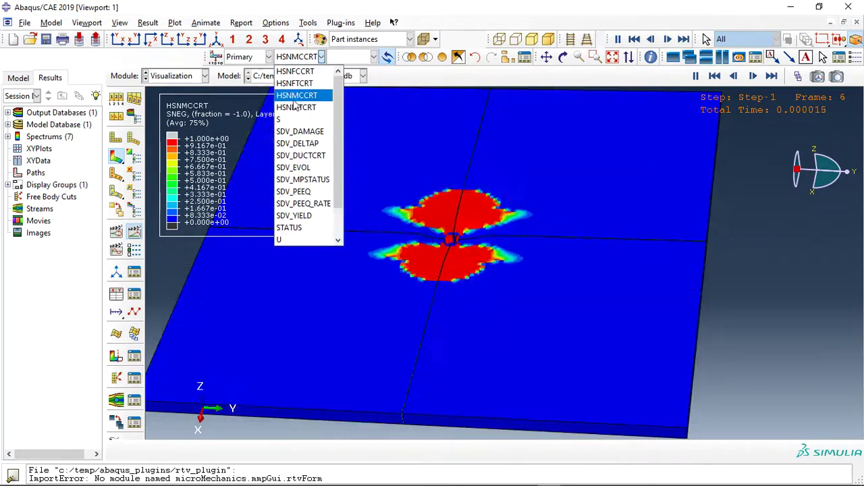
pyautogui.click(296, 107)
pyautogui.click(135, 40)
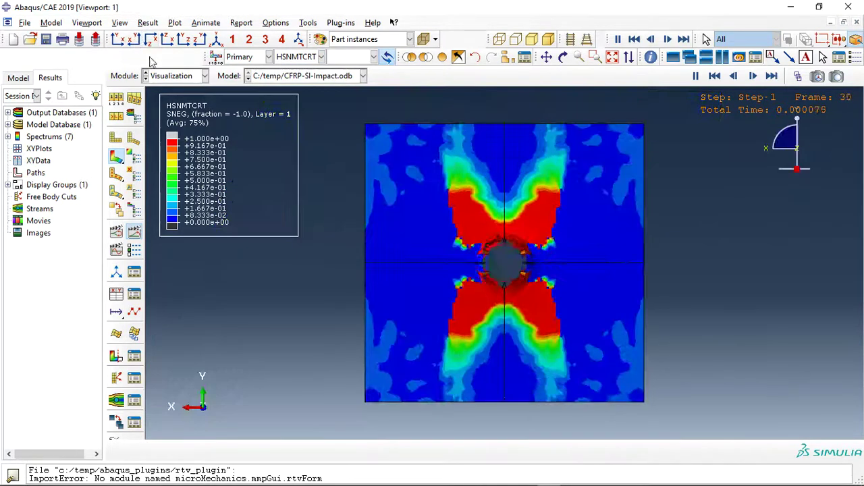
pyautogui.click(563, 57)
pyautogui.moveTo(527, 142)
pyautogui.mouseDown()
pyautogui.moveTo(513, 175)
pyautogui.moveTo(472, 203)
pyautogui.moveTo(466, 189)
pyautogui.moveTo(484, 168)
pyautogui.moveTo(513, 294)
pyautogui.moveTo(606, 236)
pyautogui.moveTo(455, 199)
pyautogui.moveTo(527, 134)
pyautogui.mouseUp()
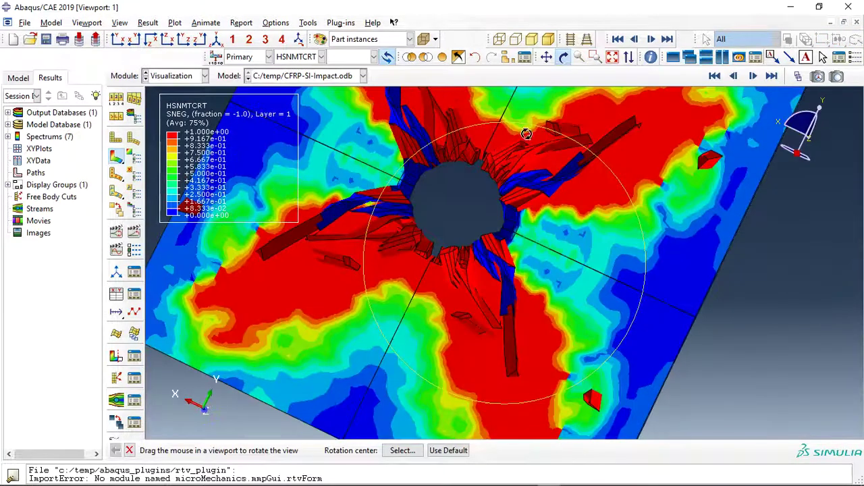
# Step: Display all part instances again and examine the perforated hole from above the assembly
pyautogui.click(442, 57)
pyautogui.click(563, 56)
pyautogui.moveTo(473, 222); pyautogui.dragTo(475, 312)
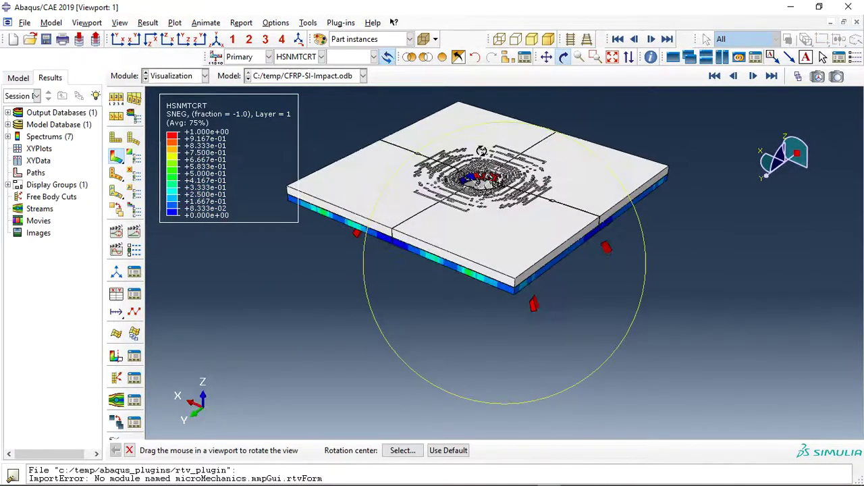
pyautogui.scroll(-5, 482, 150)
pyautogui.scroll(2, 479, 343)
pyautogui.scroll(-2, 487, 252)
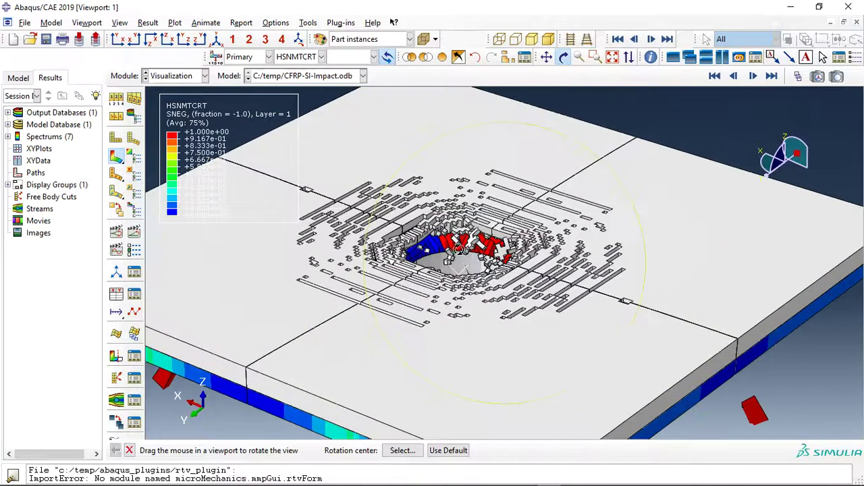
# Step: Plot the SDV_DELTAP contours on the full assembly
pyautogui.press('Escape')
pyautogui.click(286, 57)
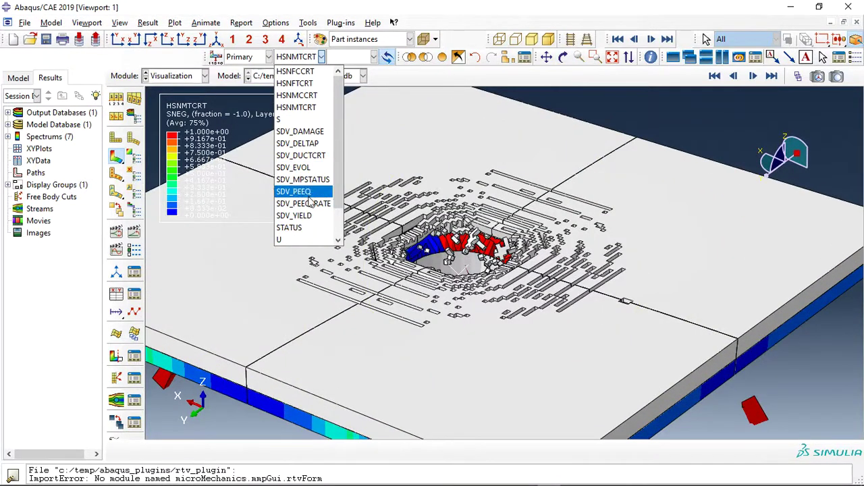
pyautogui.click(301, 144)
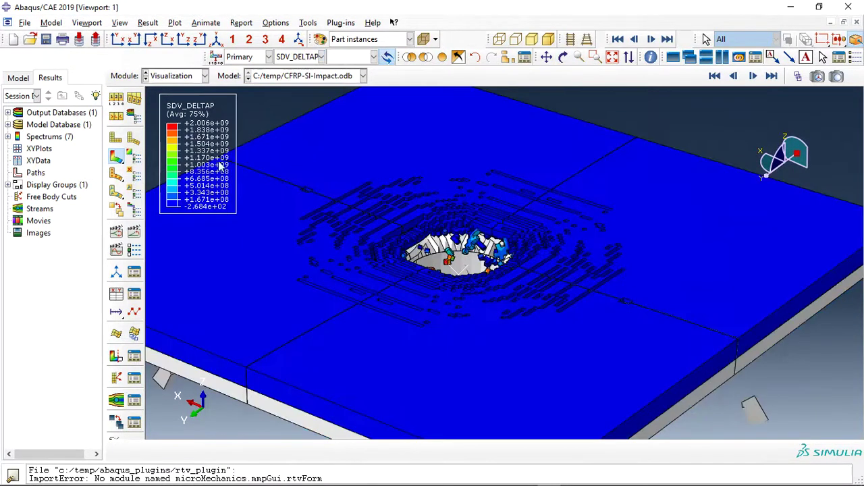
# Step: Animate the SDV_DELTAP time history partway through the impact and plot the SDV_PEEQ contours up to the last frame
pyautogui.click(134, 231)
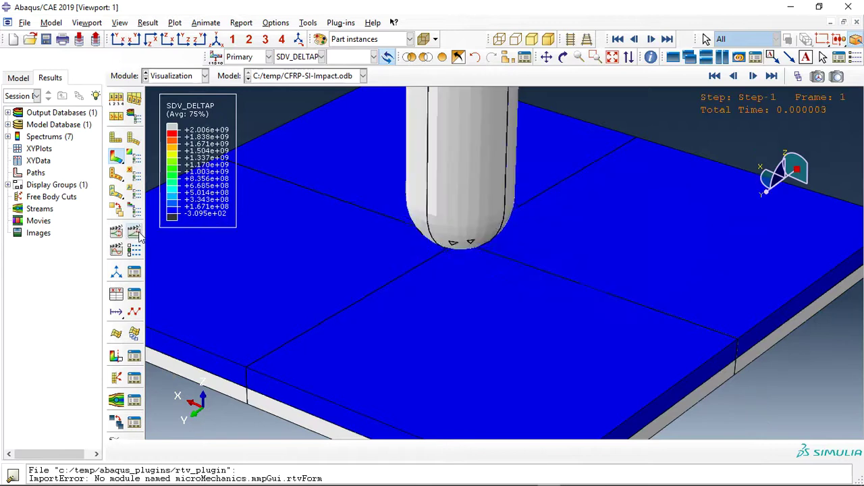
pyautogui.click(135, 232)
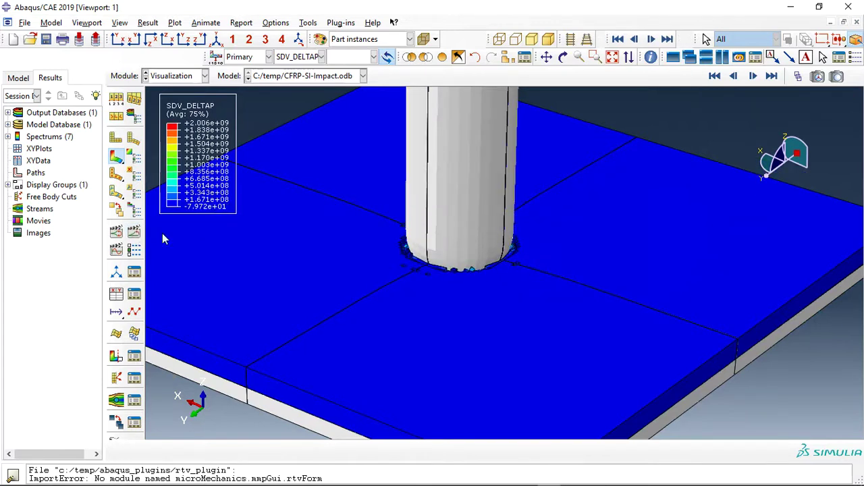
pyautogui.click(307, 59)
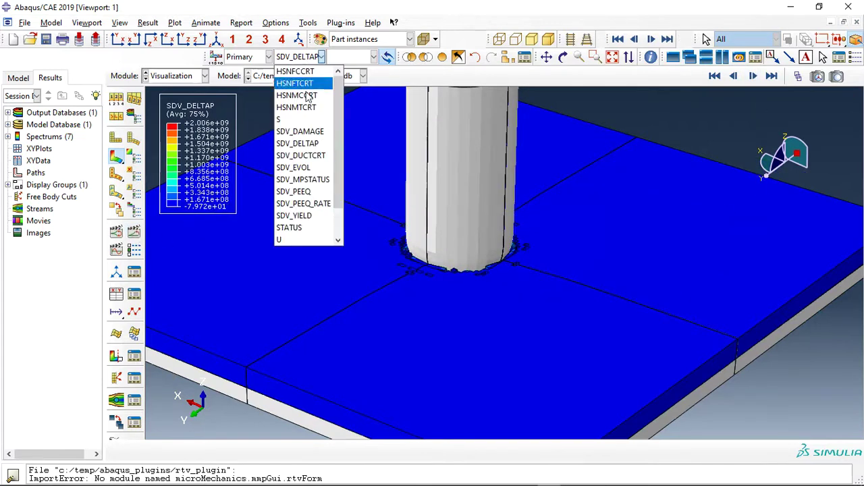
pyautogui.click(308, 193)
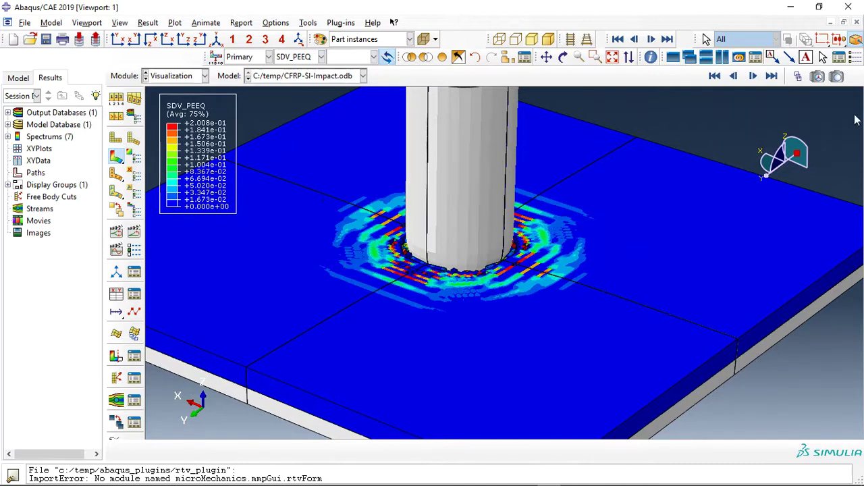
pyautogui.click(770, 78)
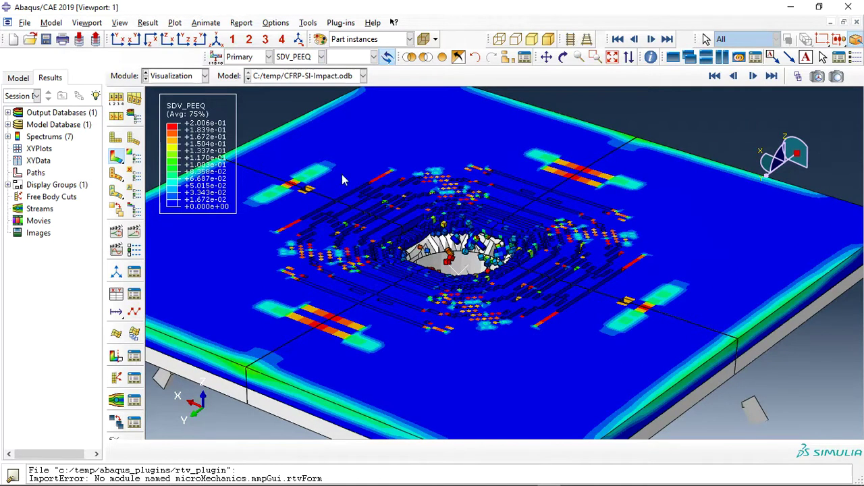
# Step: Plot the displacement magnitude U contours on the full assembly at the last frame
pyautogui.click(292, 58)
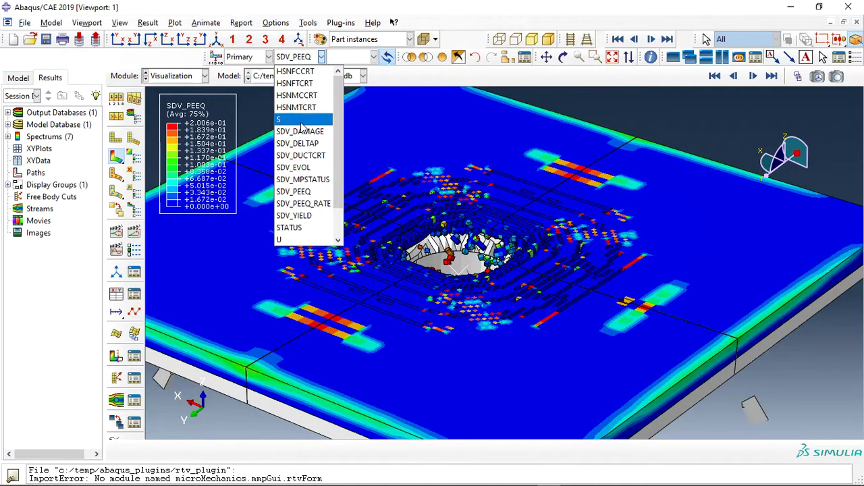
pyautogui.scroll(-1, 291, 246)
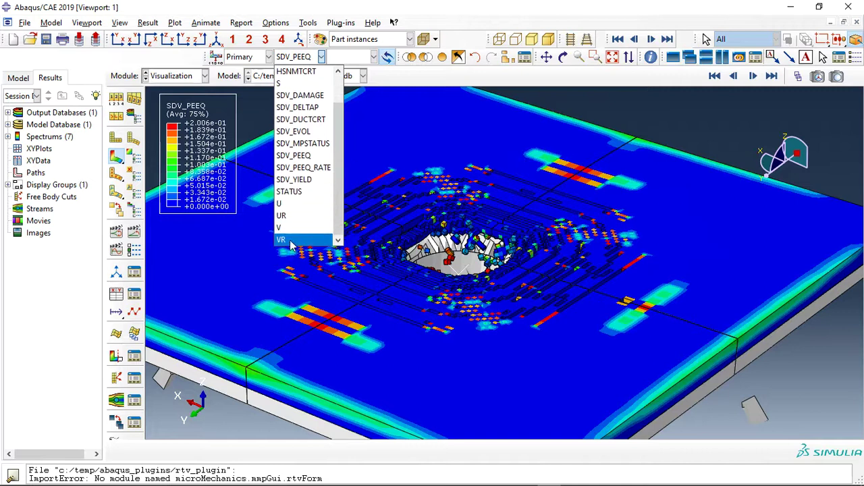
pyautogui.click(297, 204)
# Step: Plot the HSNFCCRT criterion and orbit beneath the assembly to examine the projectile emerging through the CFRP plate
pyautogui.click(292, 57)
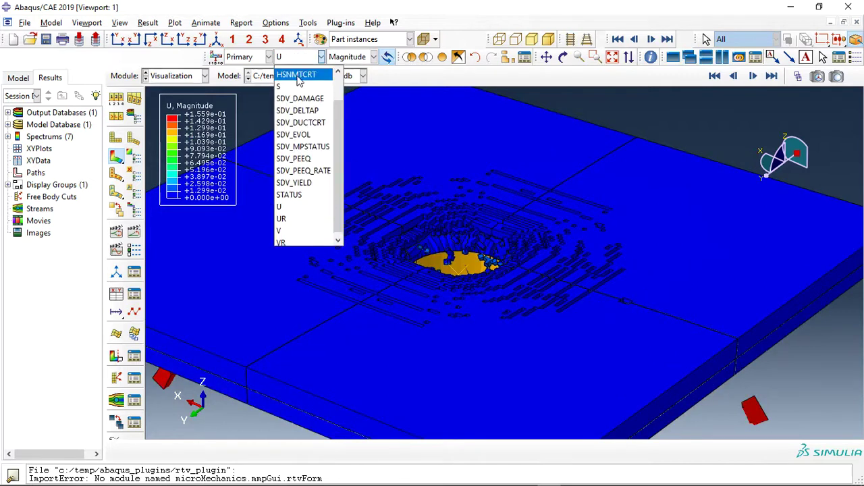
pyautogui.scroll(1, 318, 111)
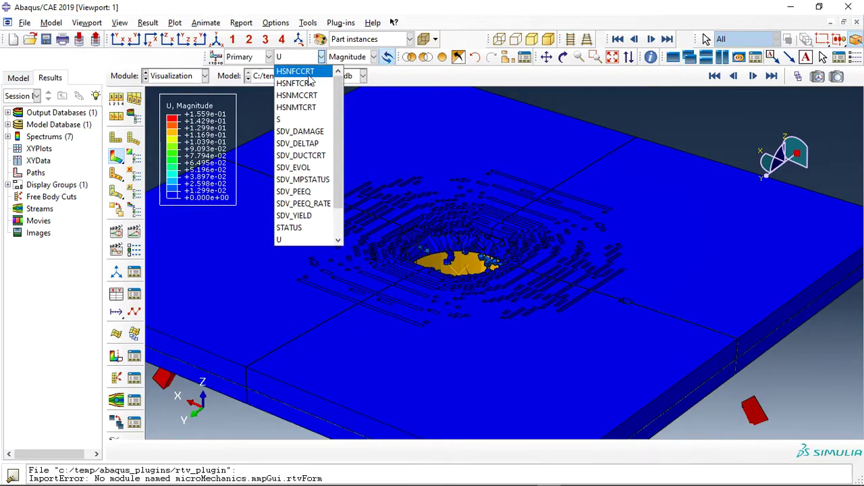
pyautogui.click(308, 74)
pyautogui.click(564, 57)
pyautogui.moveTo(507, 221); pyautogui.dragTo(290, 229)
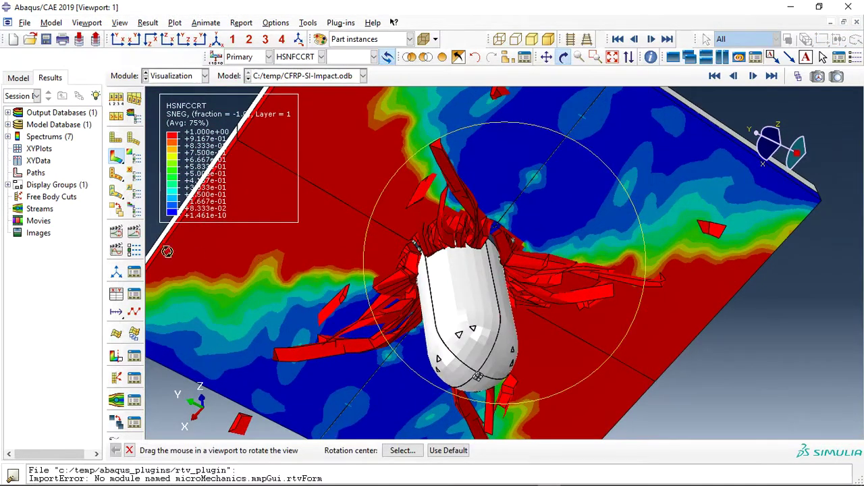
# Step: Animate the HSNFCCRT time history and examine the whole assembly from above the ceramic side
pyautogui.click(133, 233)
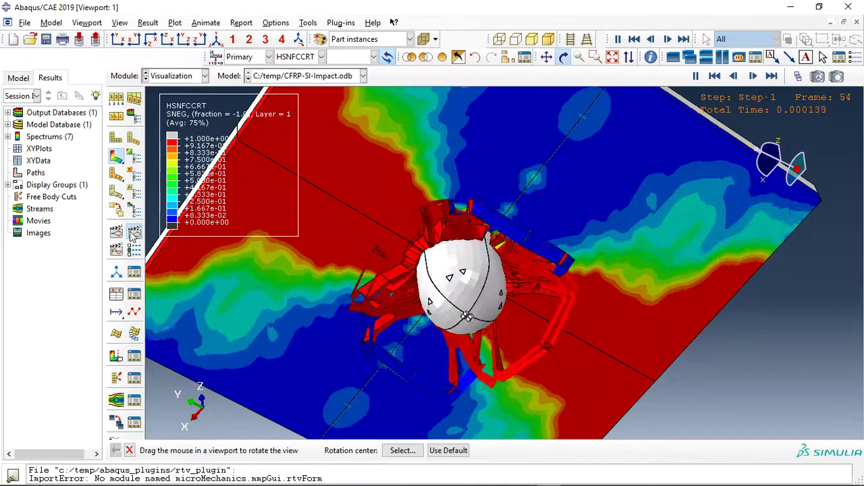
pyautogui.moveTo(513, 324); pyautogui.dragTo(431, 307)
pyautogui.scroll(-3, 445, 318)
pyautogui.scroll(3, 467, 341)
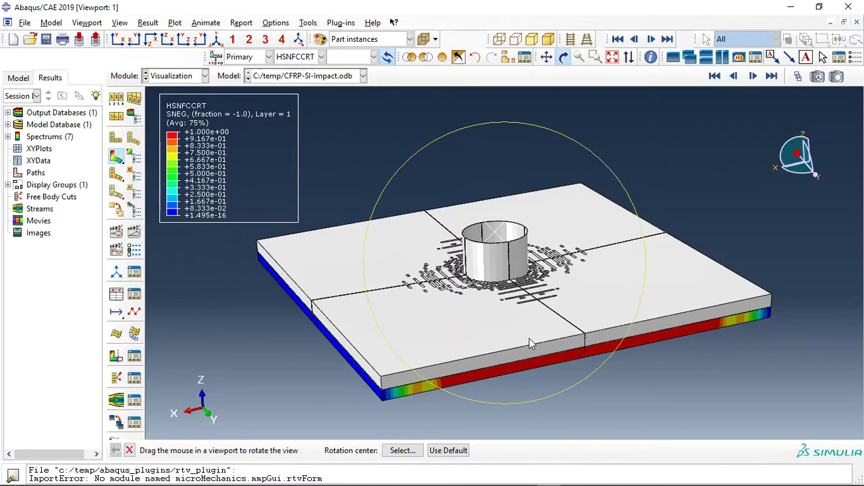
pyautogui.press('Escape')
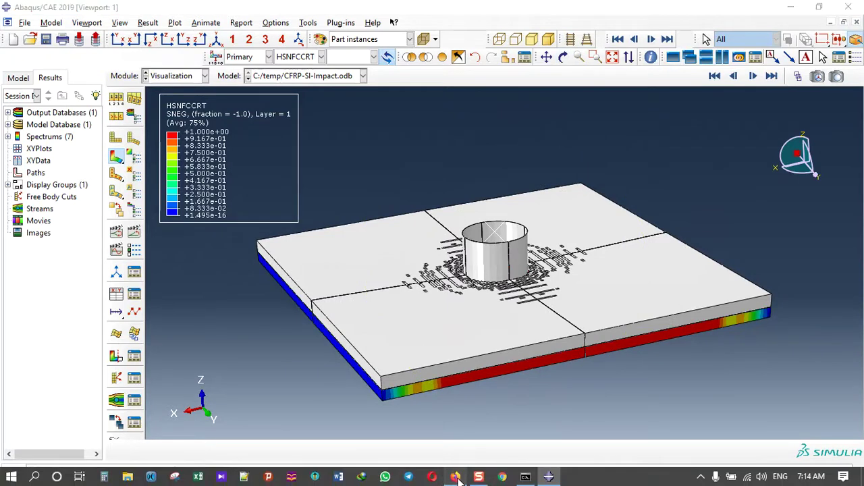
# Step: Switch to Firefox and open the abaqusfem.com article "Simulation rigid projectile impact to the ceramic-CFRP panel in Abaqus-Damage investigation"
pyautogui.click(456, 477)
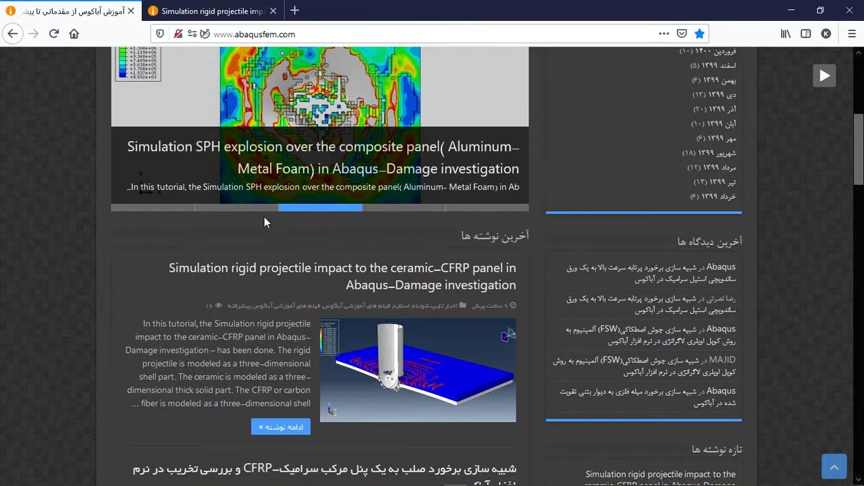
pyautogui.scroll(-2, 265, 223)
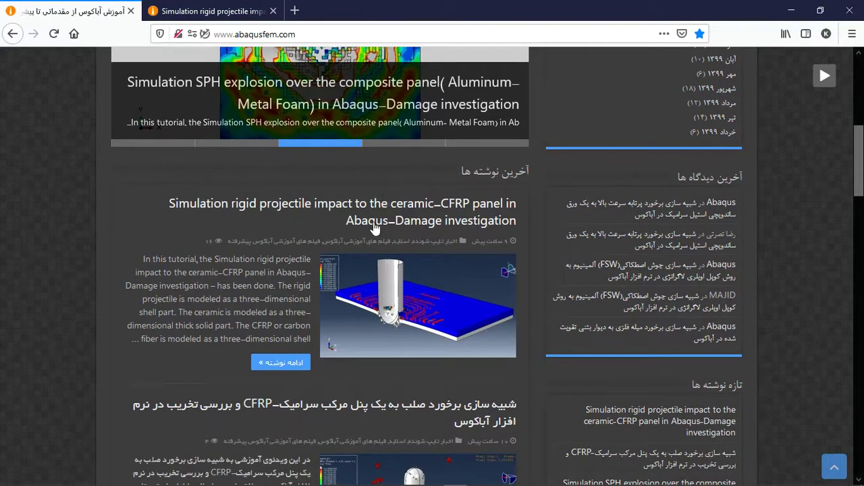
pyautogui.scroll(10, 355, 236)
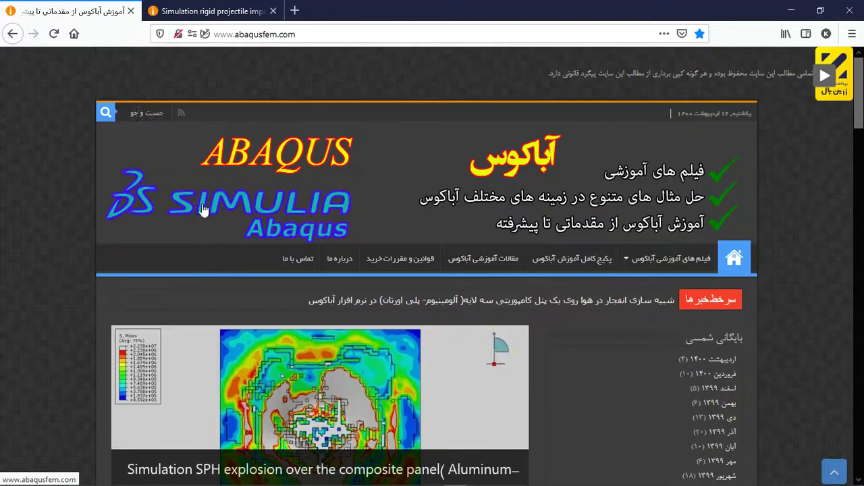
pyautogui.scroll(-10, 258, 222)
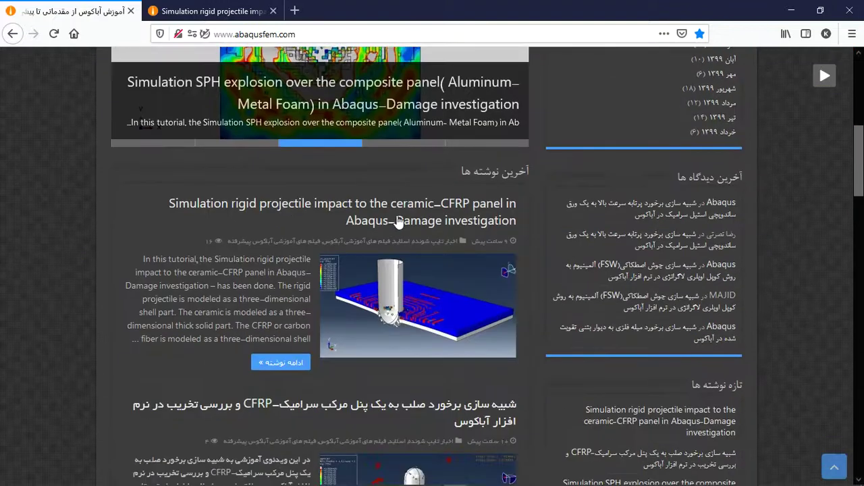
pyautogui.click(292, 362)
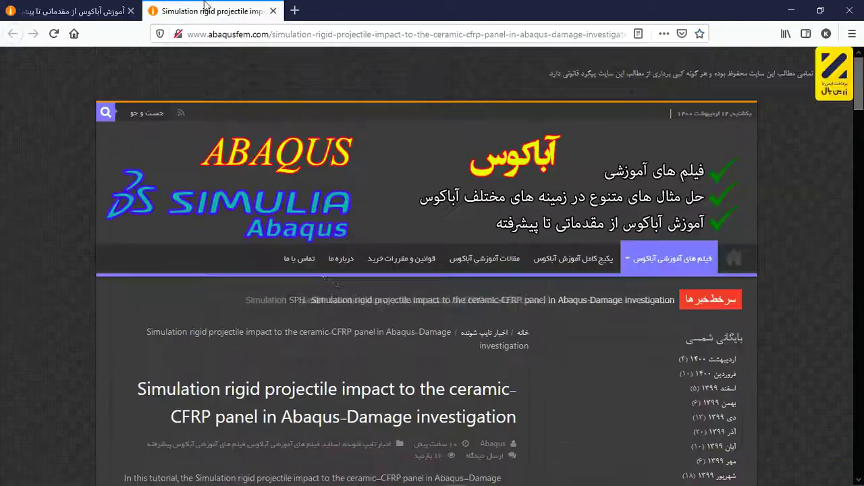
# Step: Read through the article's model description, material and damage theory, and result figures
pyautogui.scroll(-3, 333, 258)
pyautogui.scroll(-3, 333, 257)
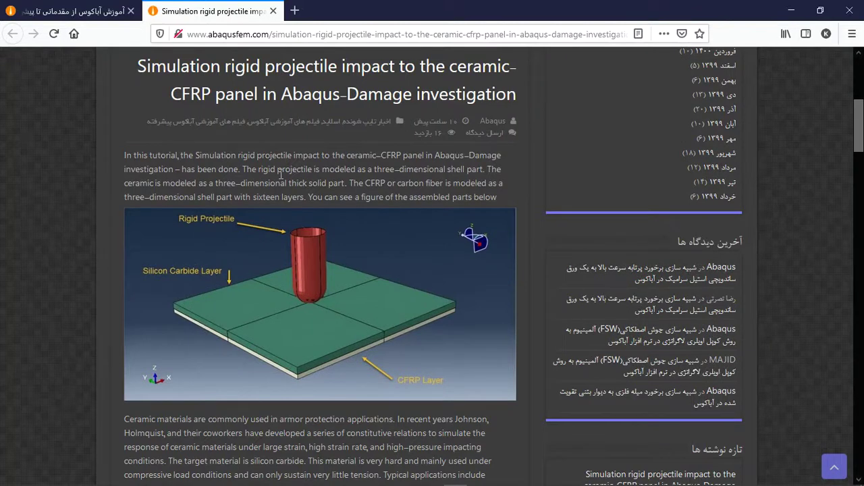
pyautogui.scroll(-4, 298, 201)
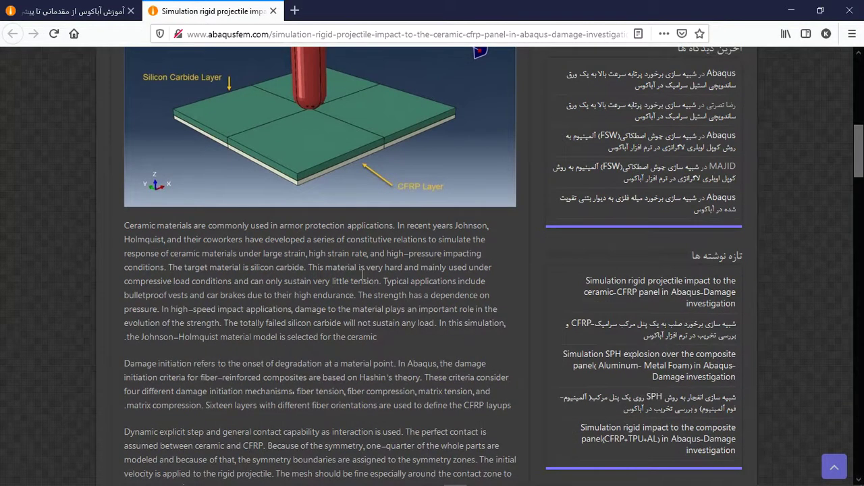
pyautogui.scroll(-3, 362, 277)
pyautogui.scroll(-6, 365, 291)
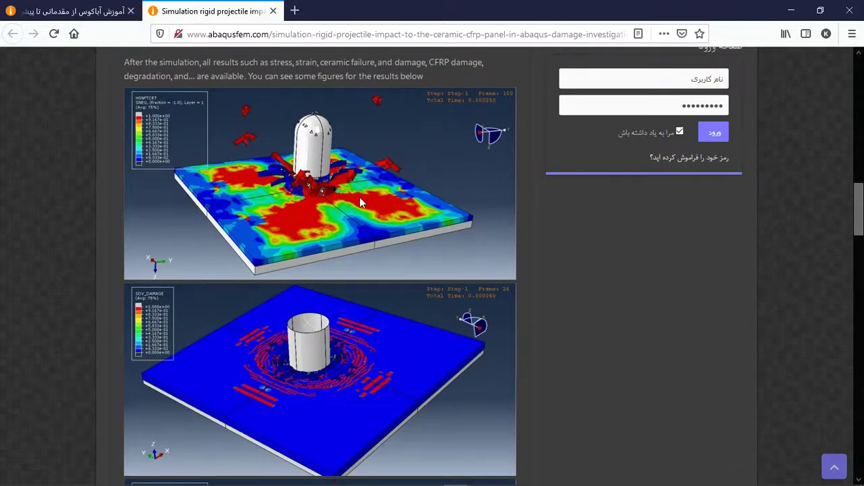
pyautogui.scroll(-5, 364, 277)
# Step: Examine the article's purchase instructions and briefly highlight the contact e-mail address
pyautogui.scroll(-8, 356, 251)
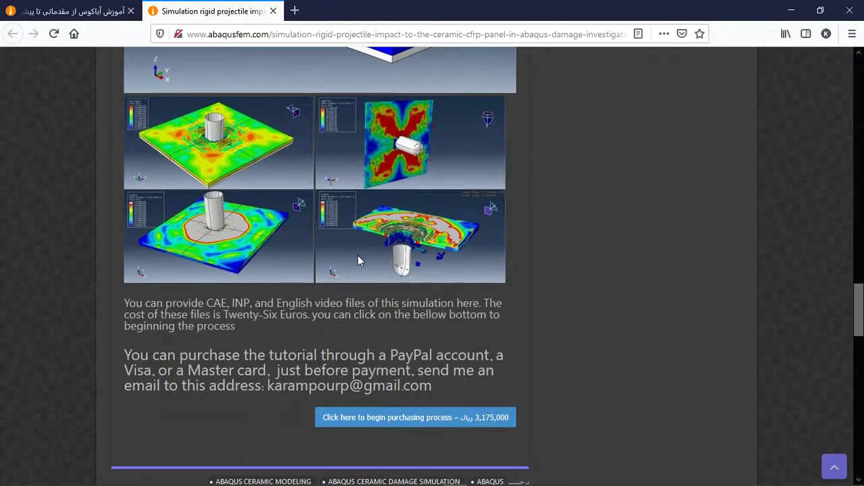
pyautogui.scroll(-2, 360, 260)
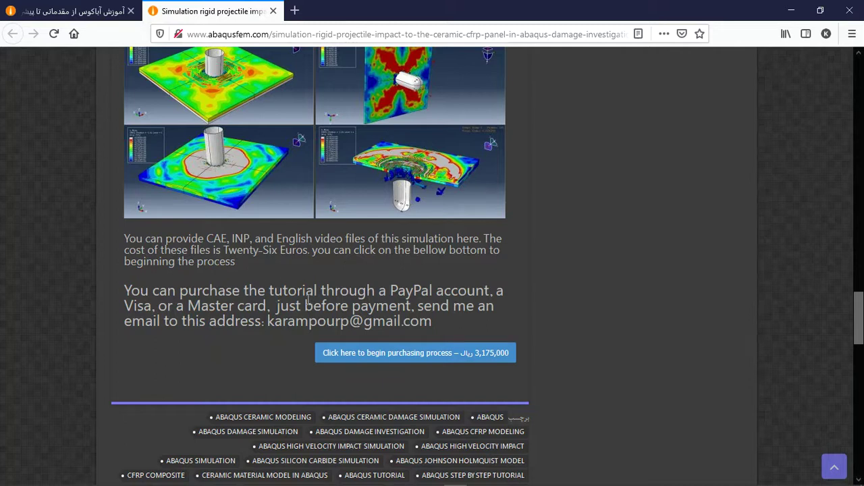
pyautogui.moveTo(267, 322); pyautogui.dragTo(432, 322)
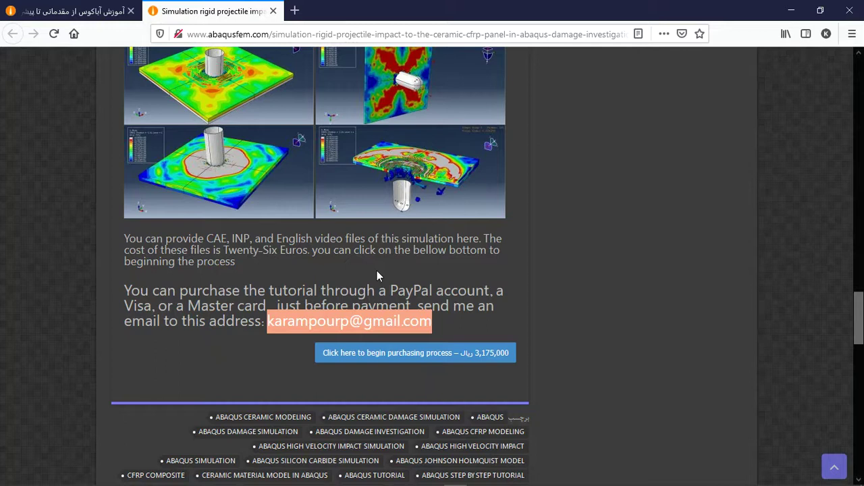
pyautogui.click(383, 289)
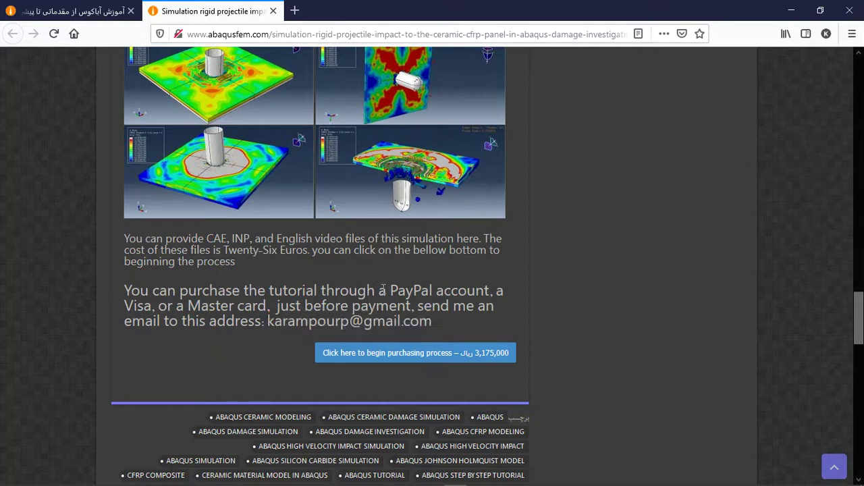